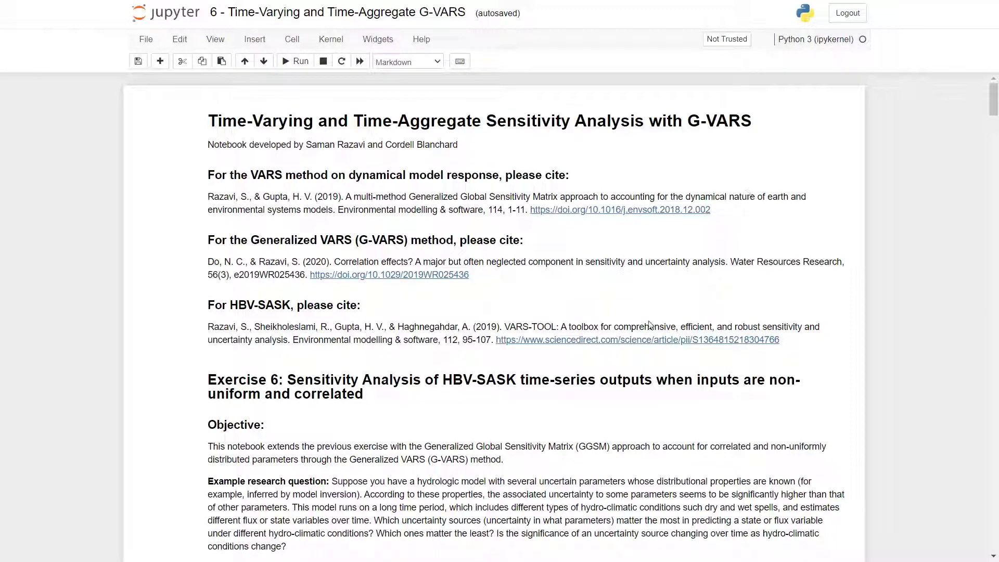
# Run the import cell that loads numpy, pandas, matplotlib, TSGVARS, Model and hbv.
pyautogui.scroll(-5, 651, 325)
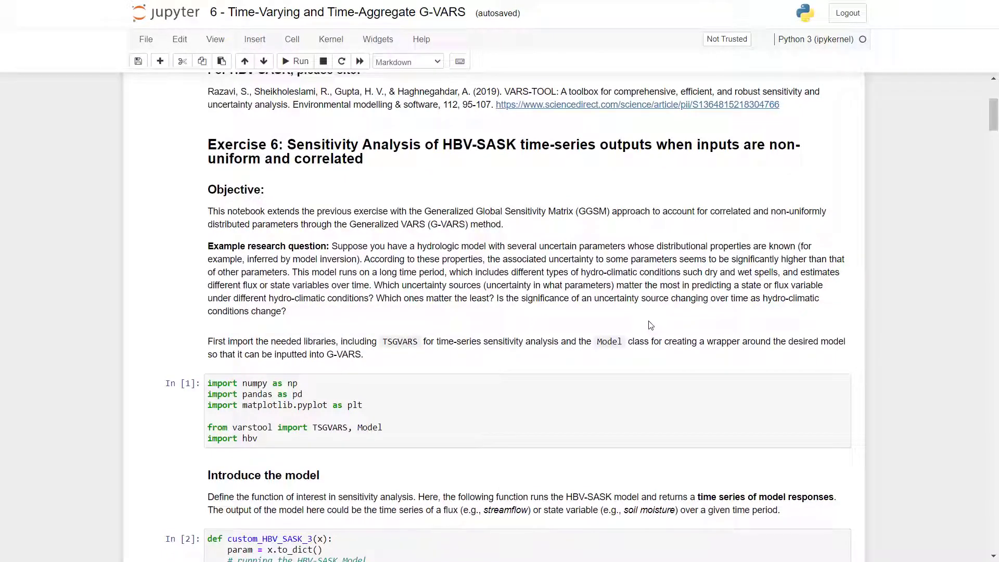
pyautogui.scroll(-3, 651, 325)
pyautogui.scroll(1, 650, 321)
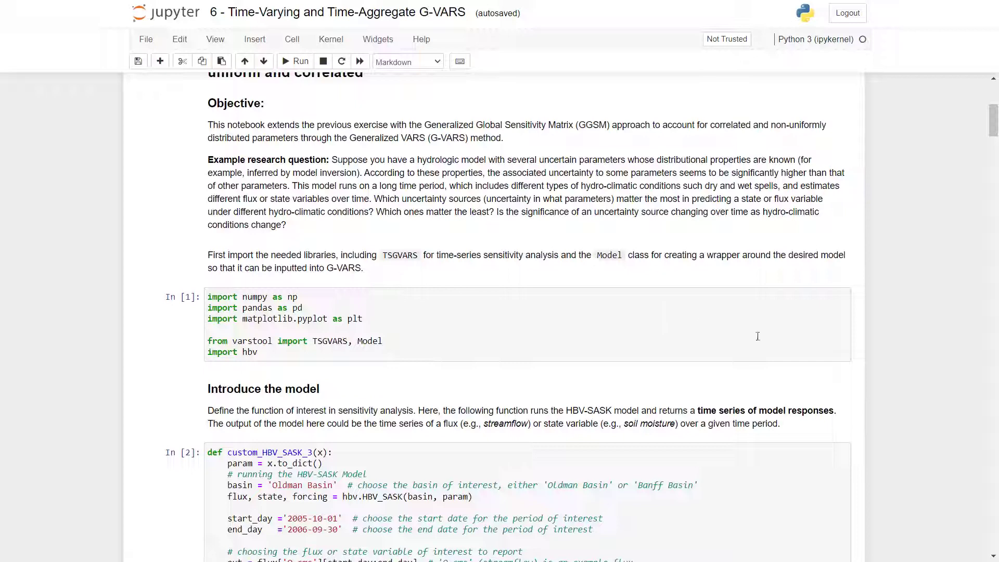
pyautogui.scroll(-1, 757, 336)
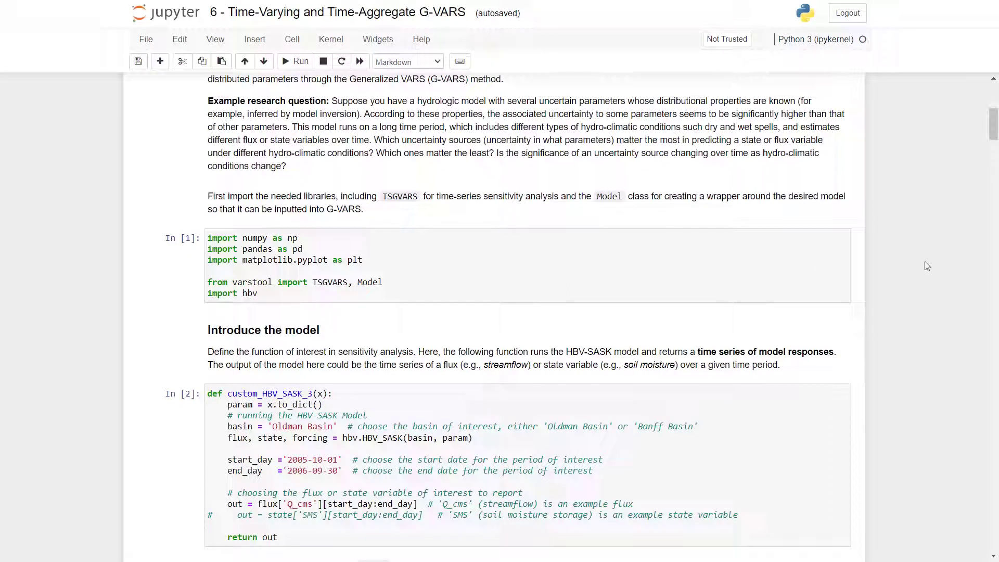
pyautogui.click(403, 266)
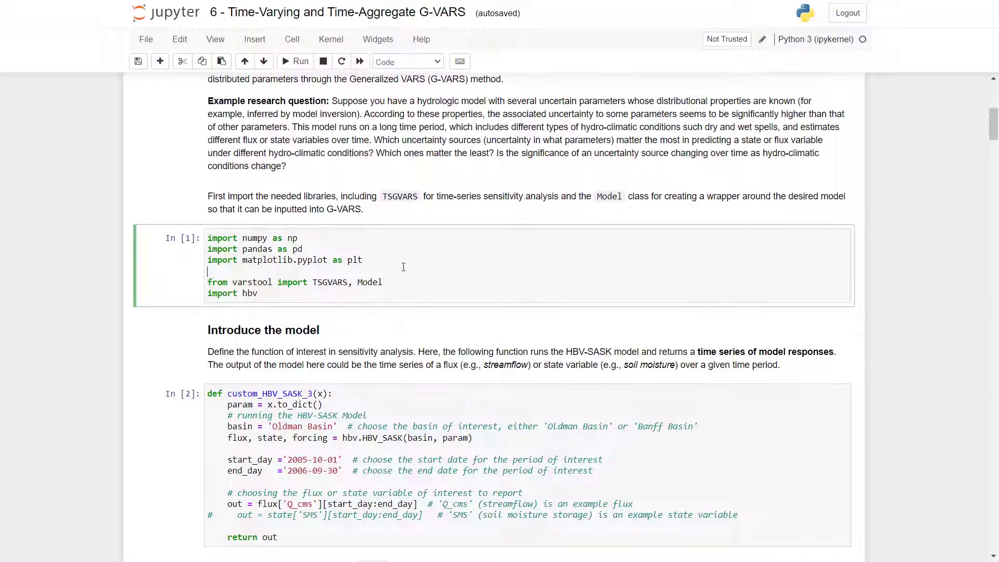
pyautogui.hotkey('shift', 'Return')
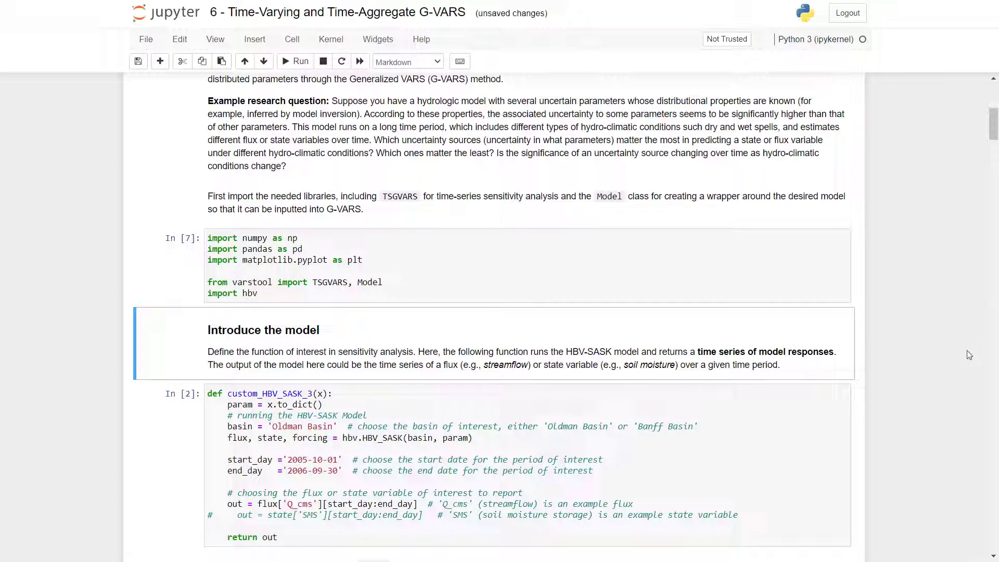
# Run the cell that evaluates the wrapped HBV_model for the arbitrary parameter series x.
pyautogui.scroll(-3, 966, 351)
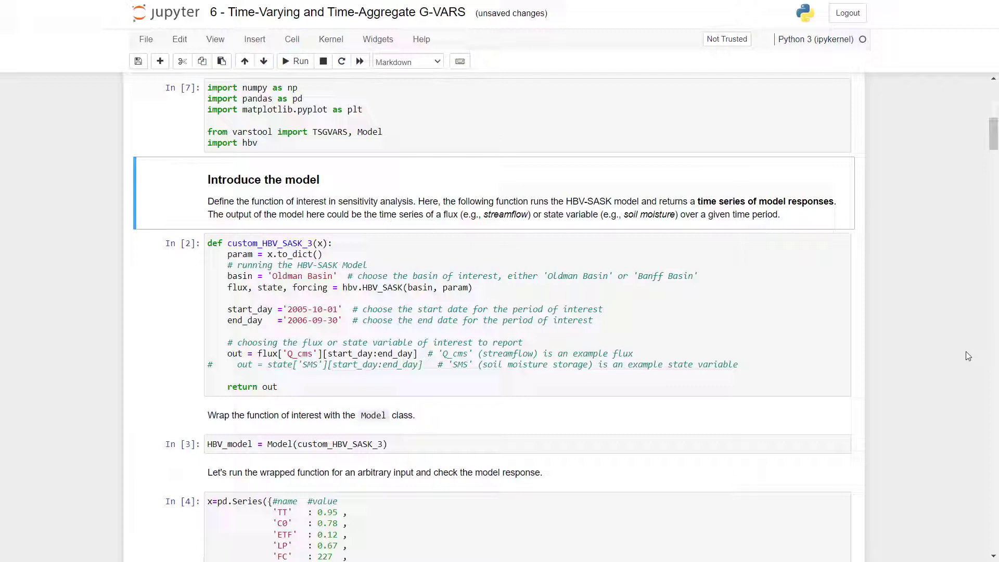
pyautogui.scroll(-1, 966, 332)
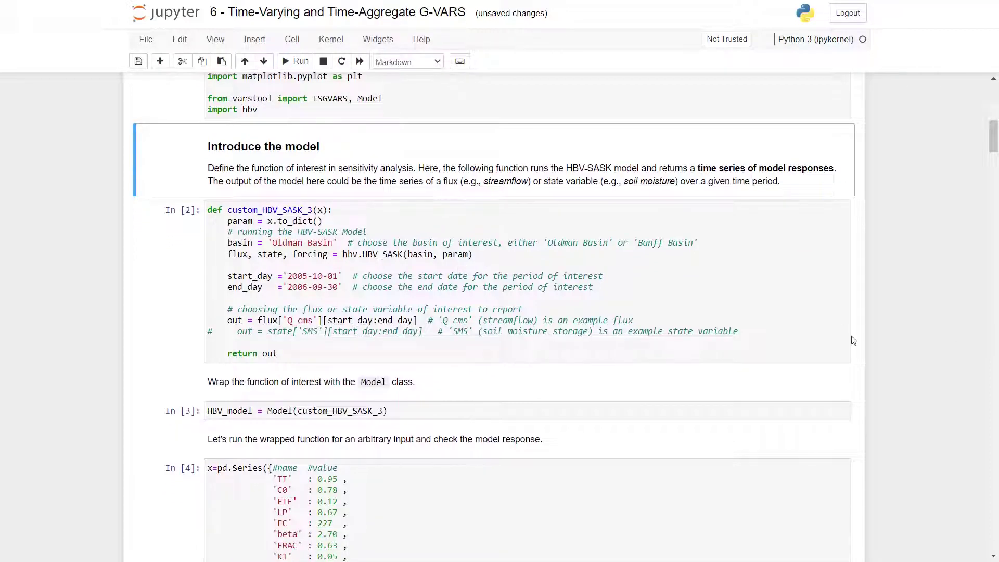
pyautogui.scroll(-3, 968, 388)
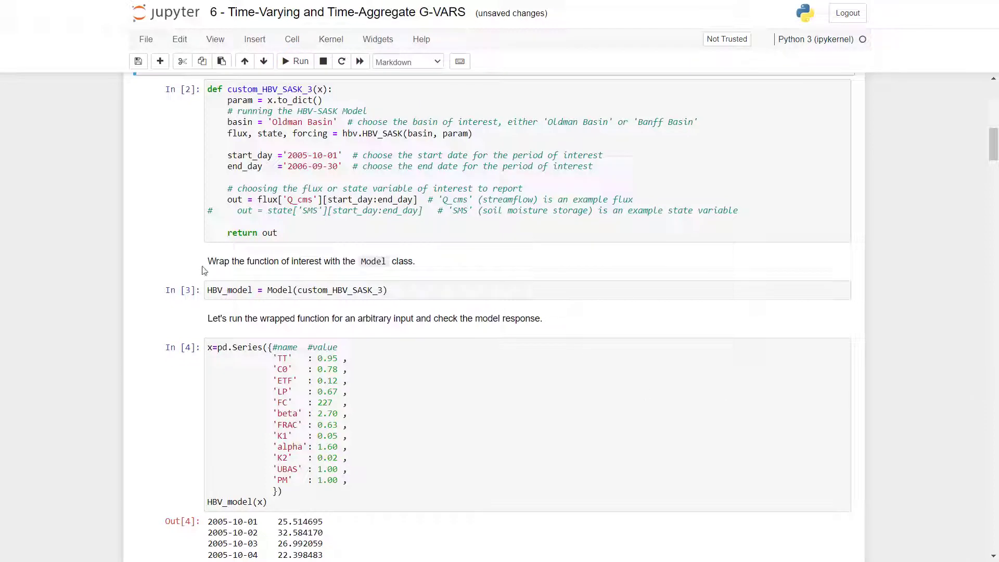
pyautogui.click(403, 289)
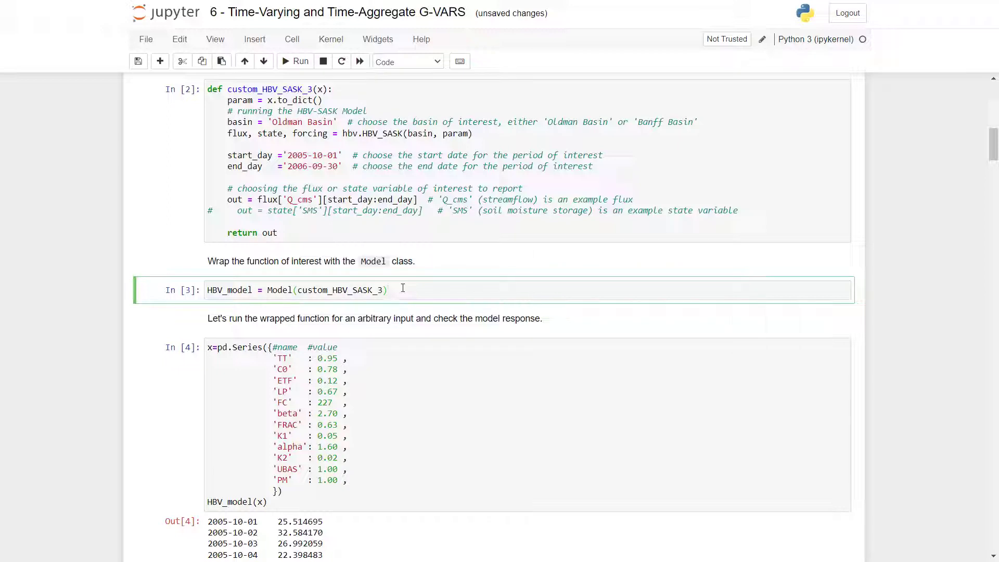
pyautogui.scroll(-3, 440, 362)
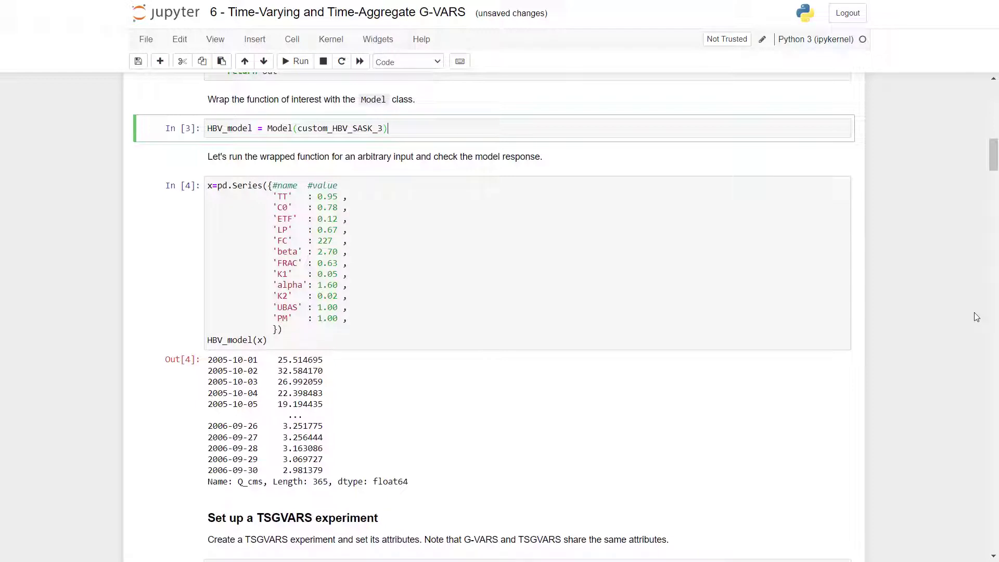
pyautogui.click(432, 283)
pyautogui.hotkey('shift', 'Return')
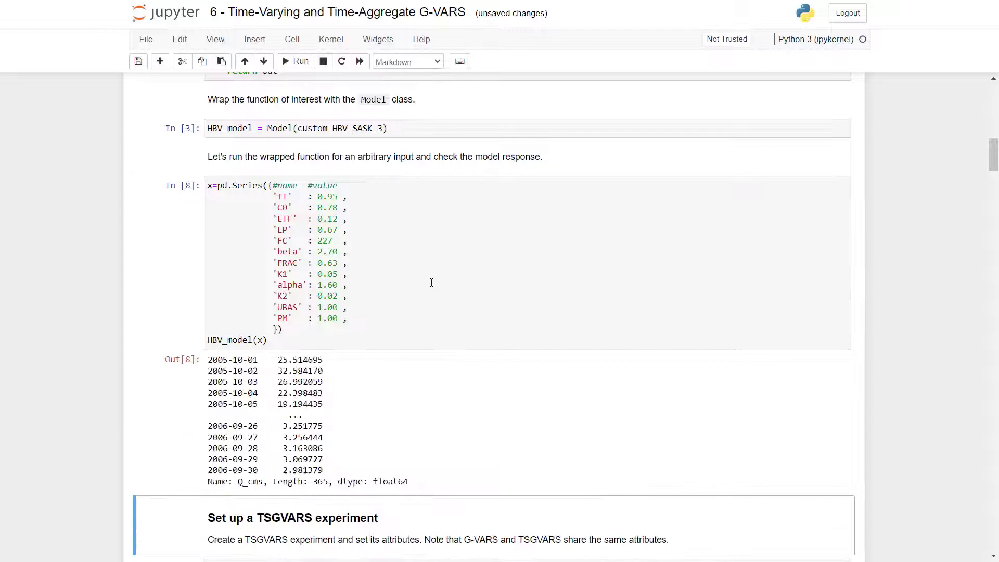
# Review the TSGVARS experiment setup, covering parameter distributions, correlation matrix and attributes, through to the progress output of its run.
pyautogui.scroll(-2, 467, 395)
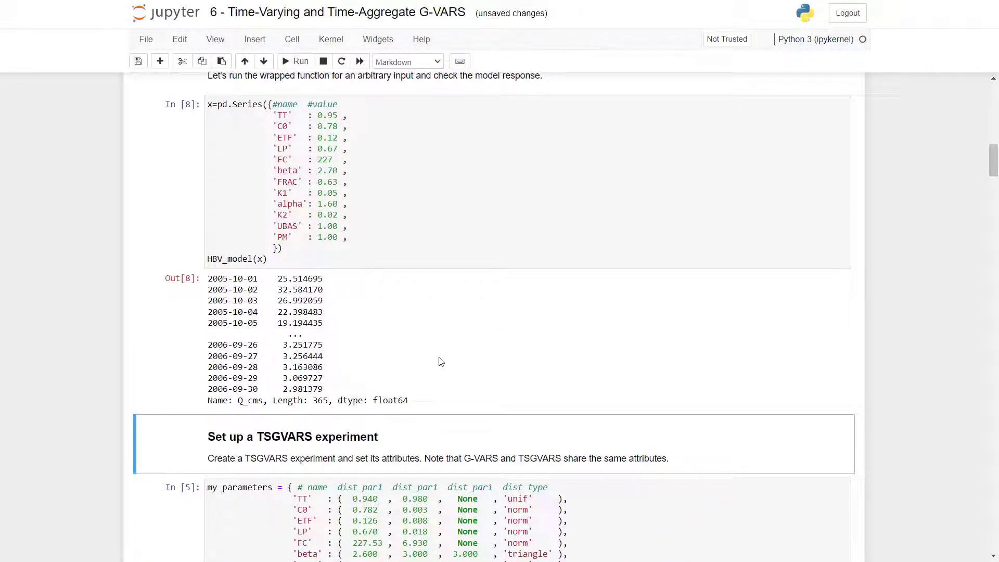
pyautogui.scroll(-8, 441, 362)
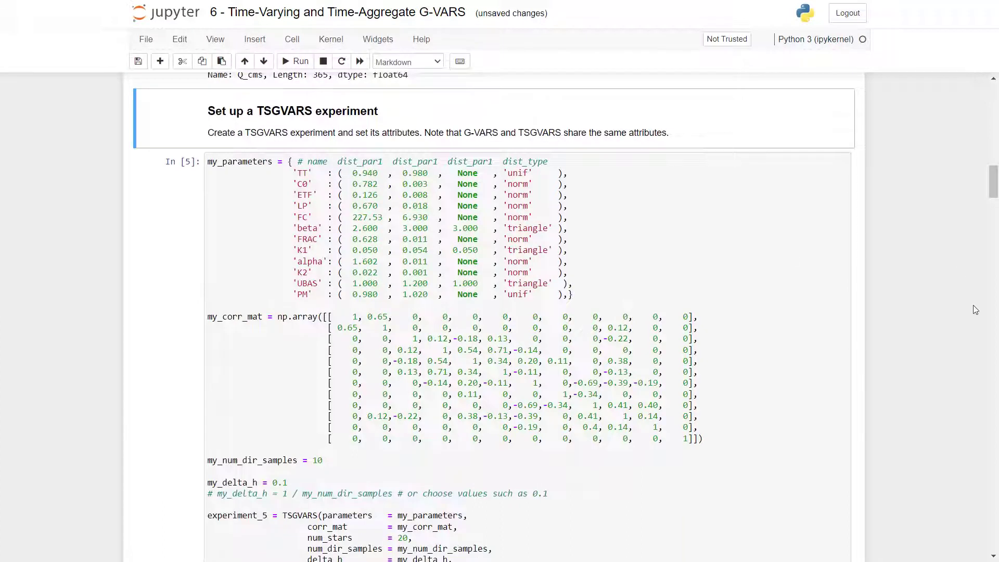
pyautogui.scroll(-1, 973, 305)
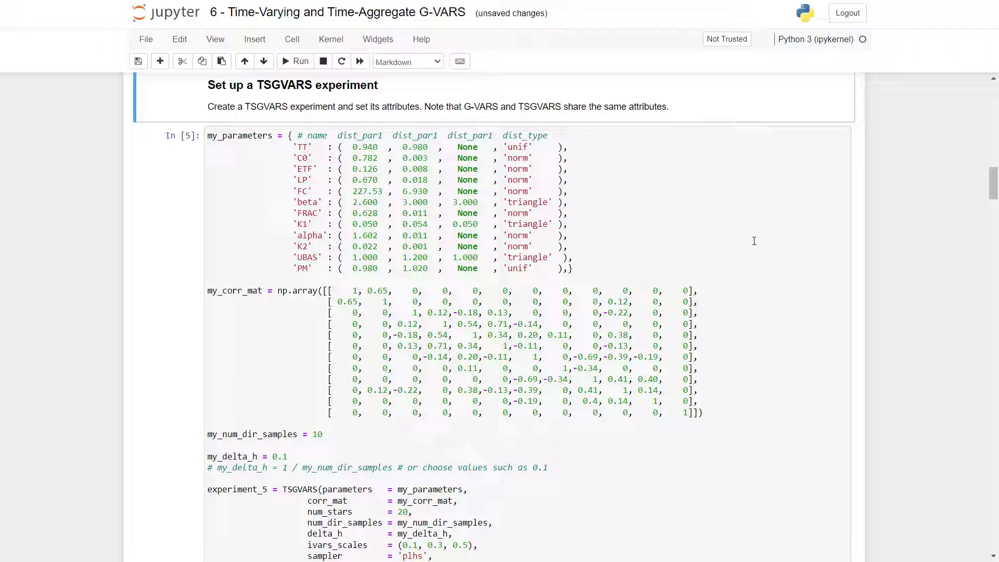
pyautogui.scroll(-1, 819, 340)
pyautogui.scroll(-1, 818, 340)
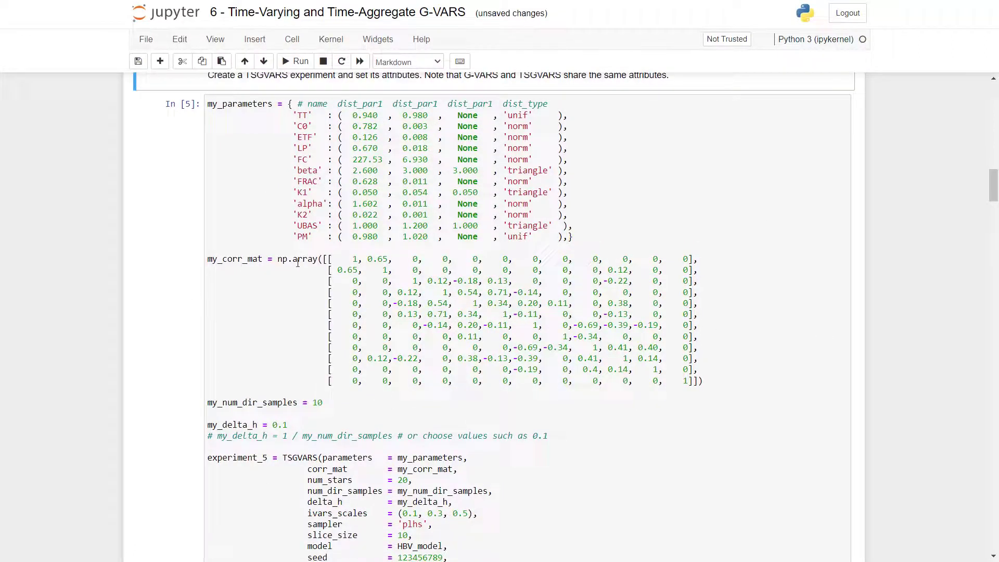
pyautogui.scroll(-2, 697, 344)
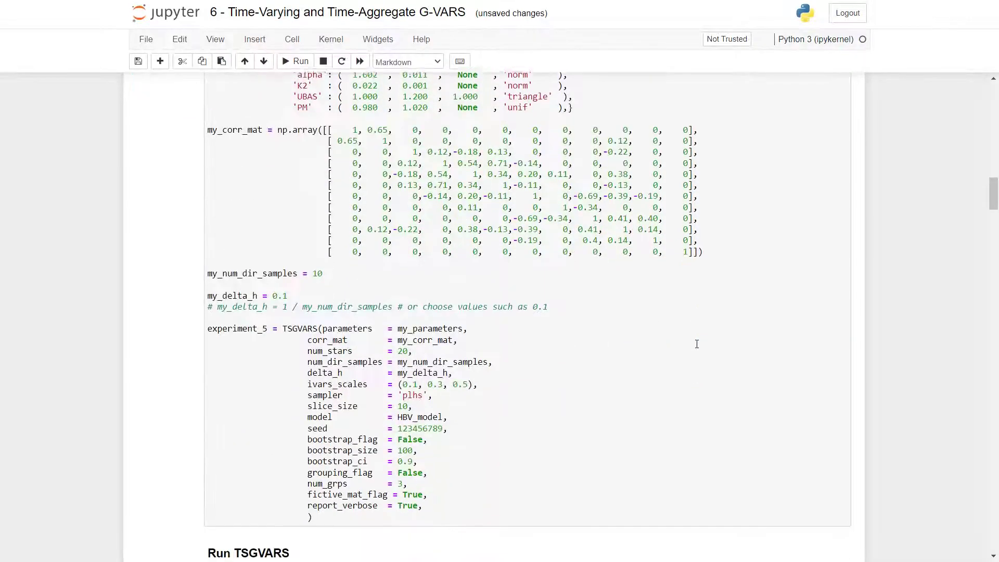
pyautogui.scroll(-1, 697, 344)
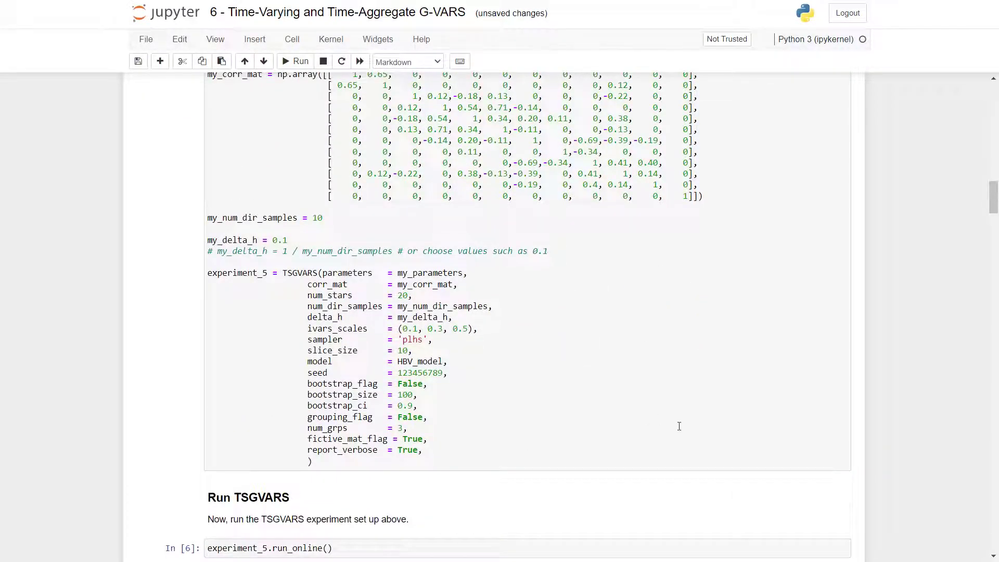
pyautogui.scroll(-5, 902, 423)
pyautogui.scroll(-1, 901, 423)
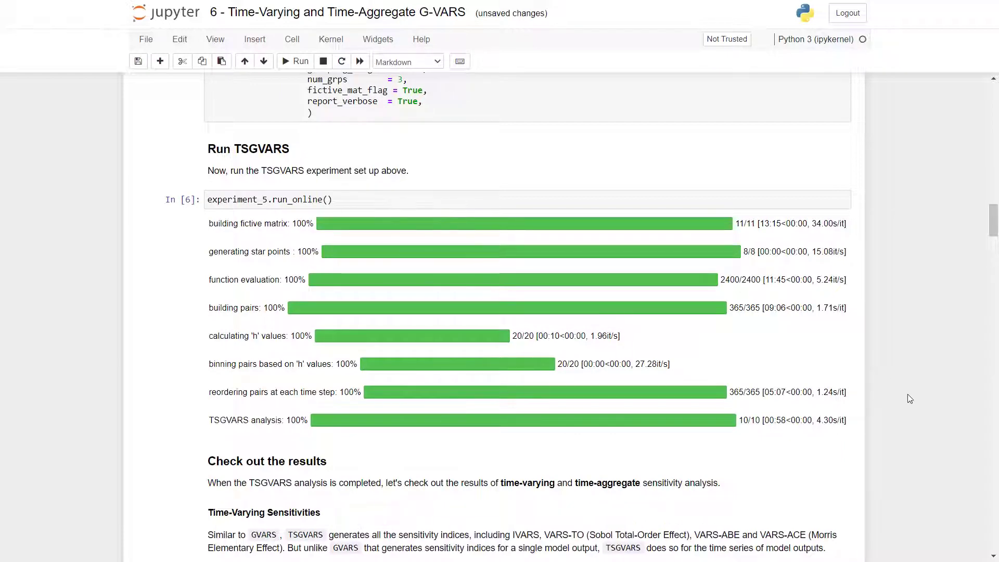
# Examine the time-varying sensitivity results, including the IVARS-50 table and the time-series plot for TT, ETF, PM and K2.
pyautogui.scroll(-6, 910, 399)
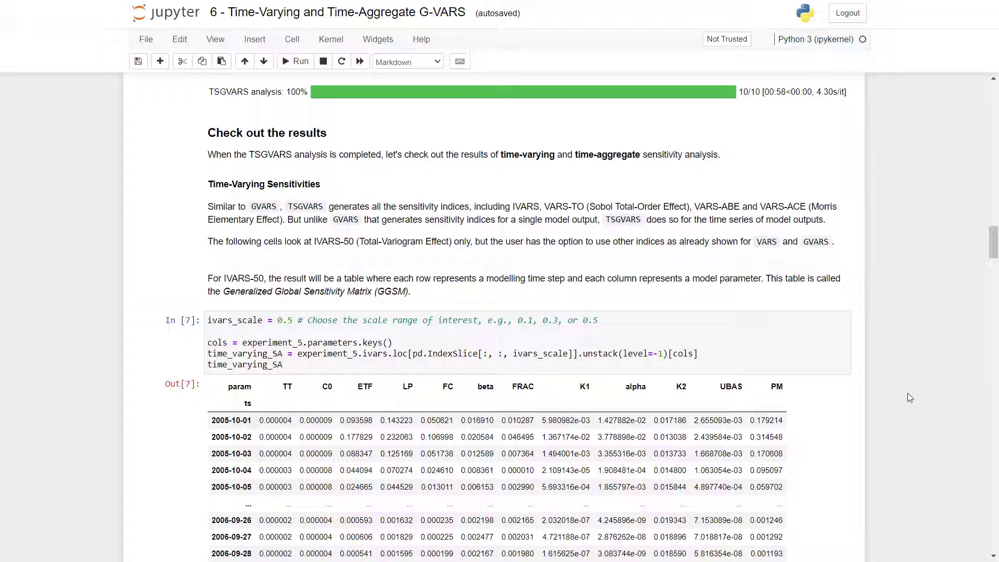
pyautogui.scroll(-3, 860, 266)
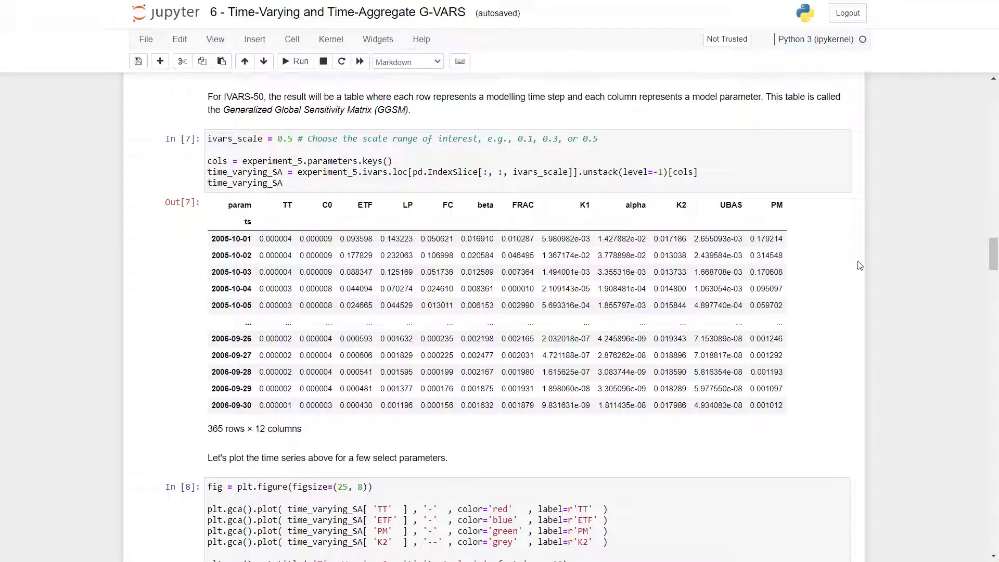
pyautogui.scroll(-3, 813, 378)
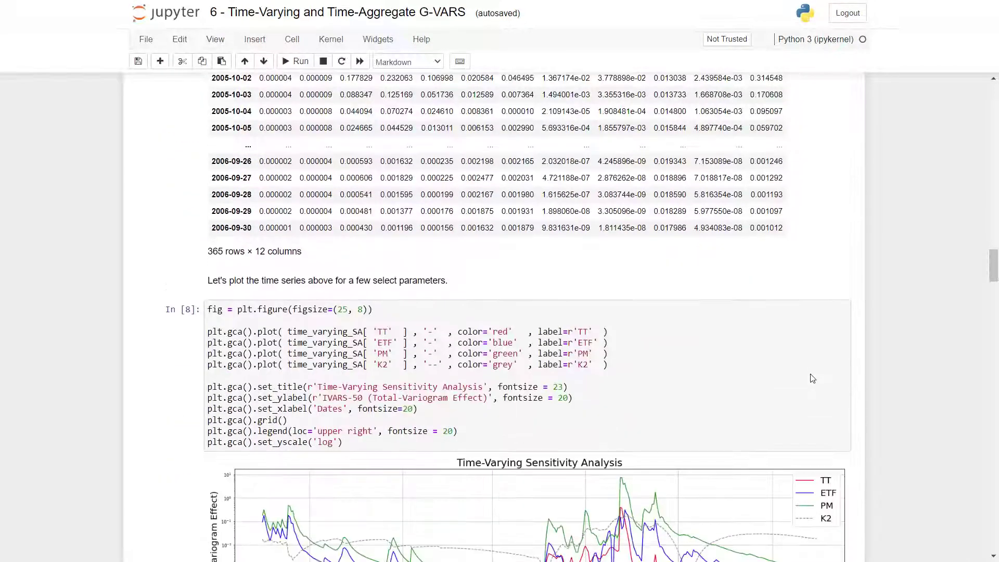
pyautogui.scroll(-4, 813, 379)
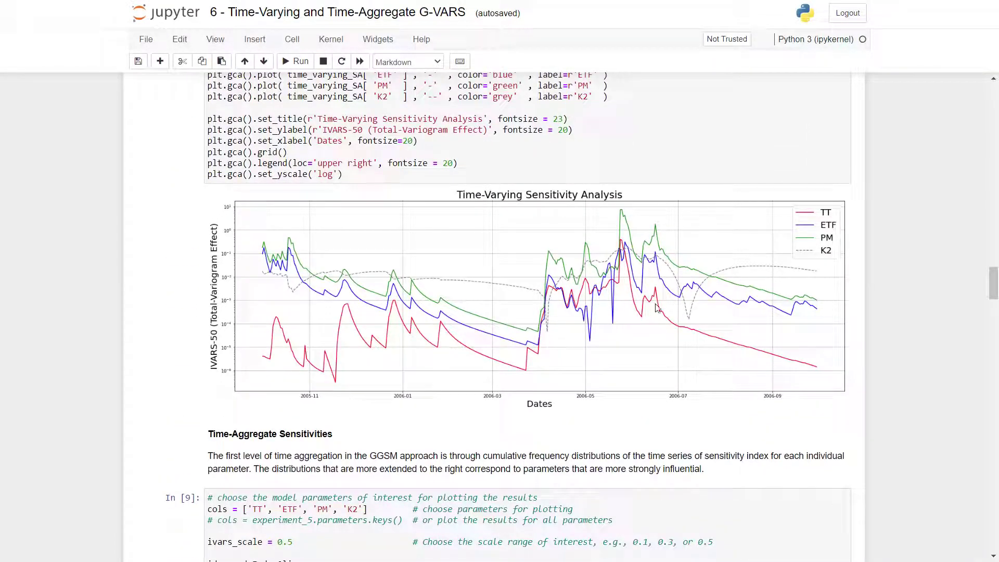
pyautogui.scroll(-1, 900, 346)
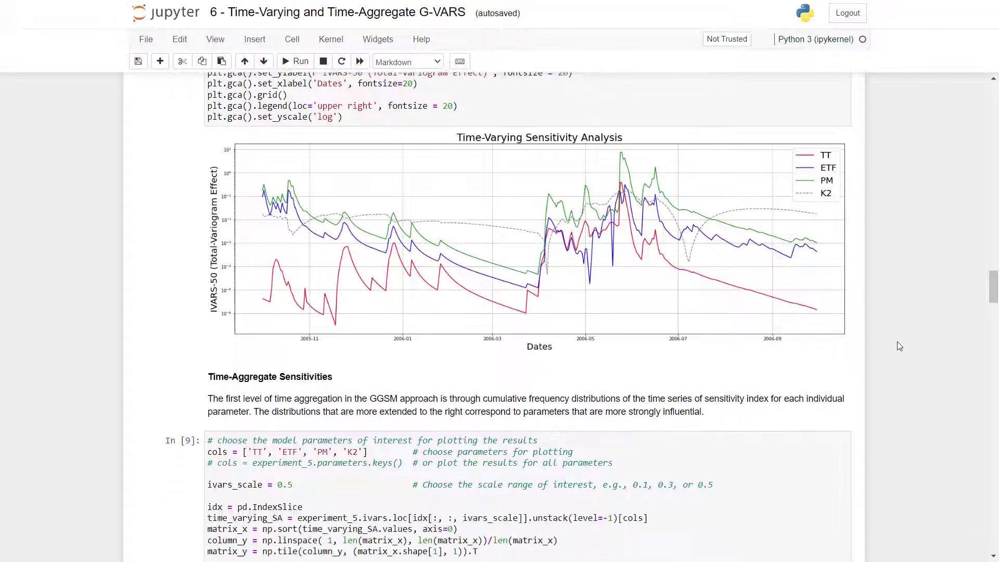
pyautogui.scroll(-3, 900, 346)
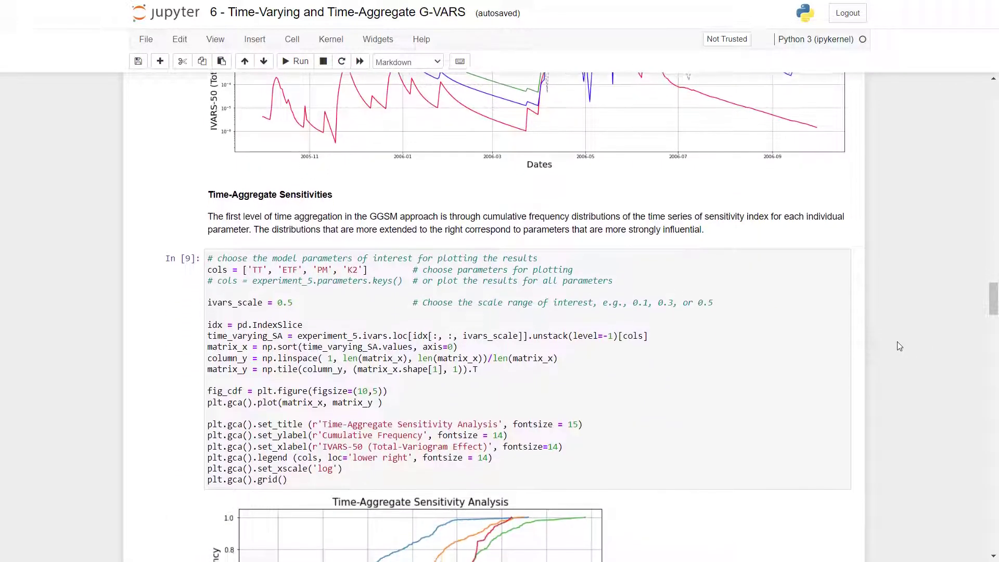
# Examine the time-aggregate sensitivity results, including the cumulative frequency plot, the aggregate IVARS table and the linear and log-scale bar charts.
pyautogui.scroll(-1, 900, 347)
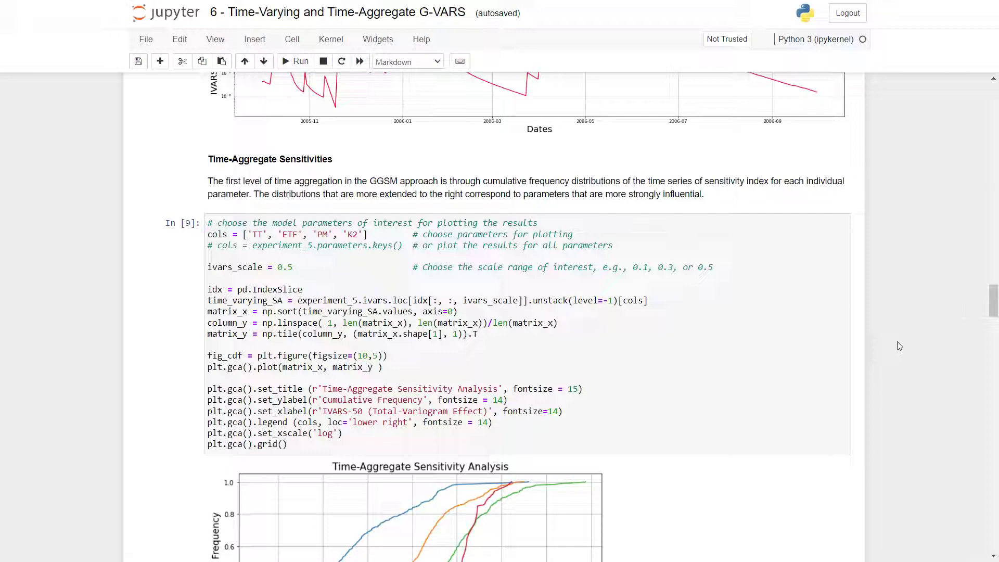
pyautogui.scroll(-5, 897, 342)
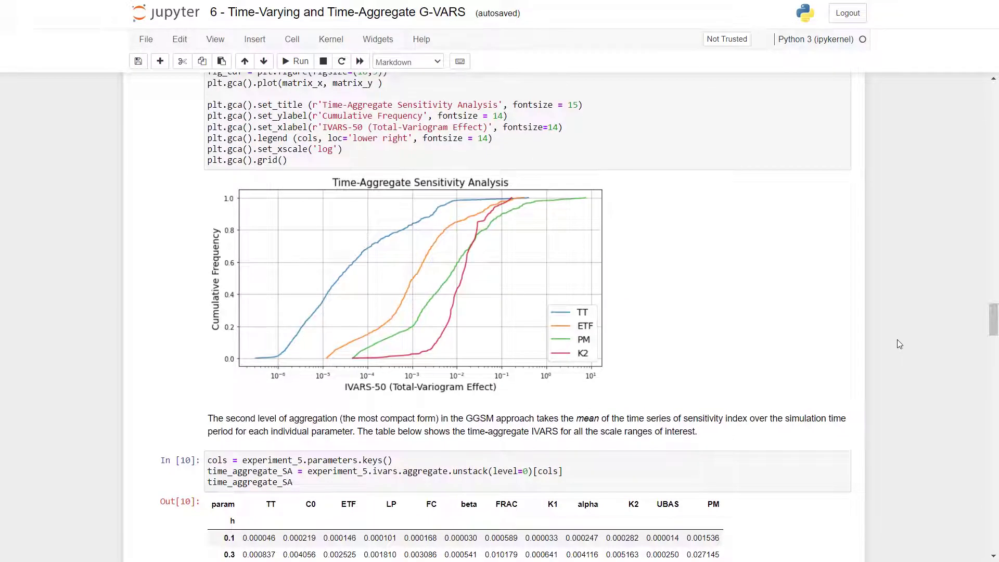
pyautogui.scroll(-2, 897, 341)
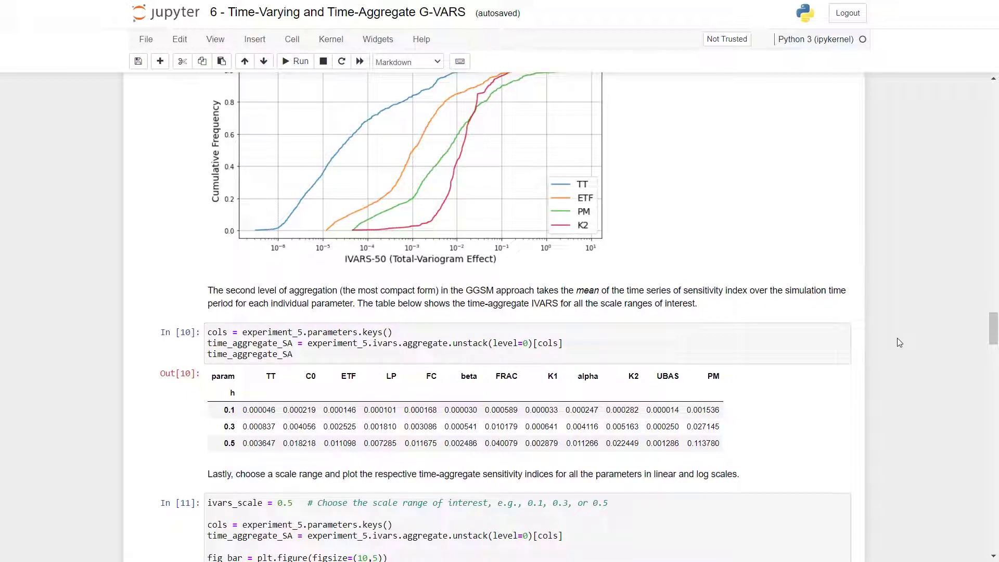
pyautogui.scroll(-1, 897, 338)
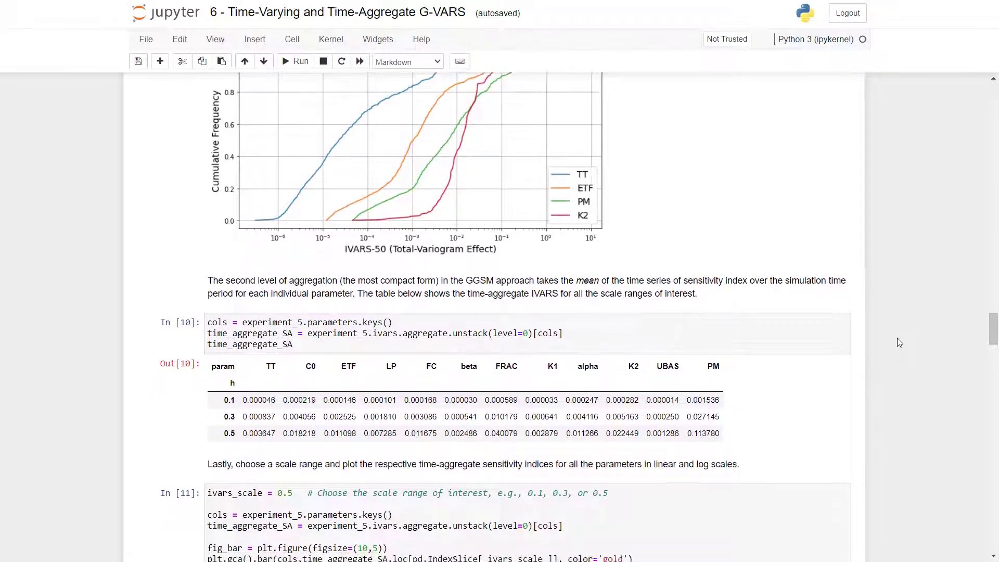
pyautogui.scroll(-1, 899, 343)
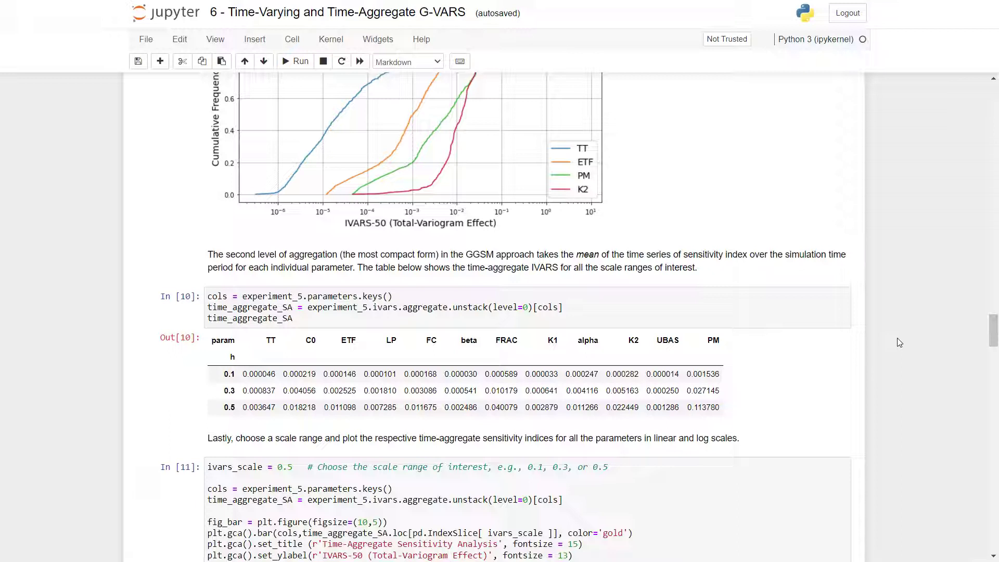
pyautogui.scroll(-3, 898, 338)
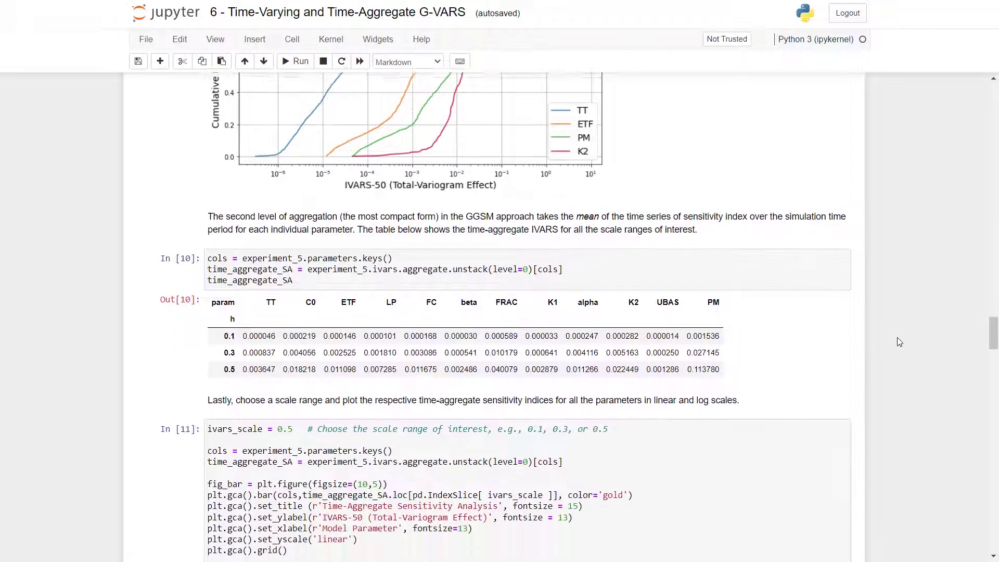
pyautogui.scroll(-3, 900, 342)
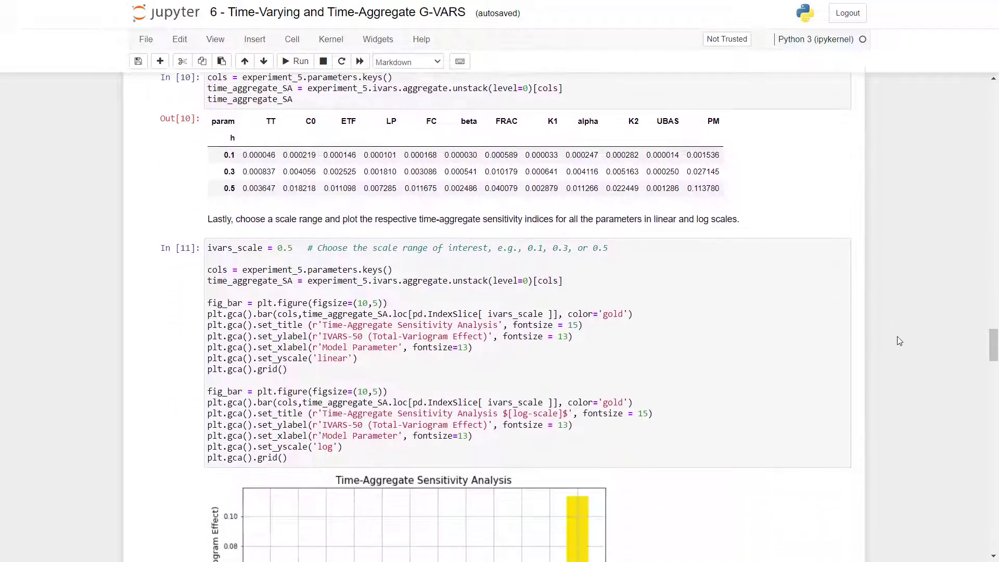
pyautogui.scroll(-6, 667, 368)
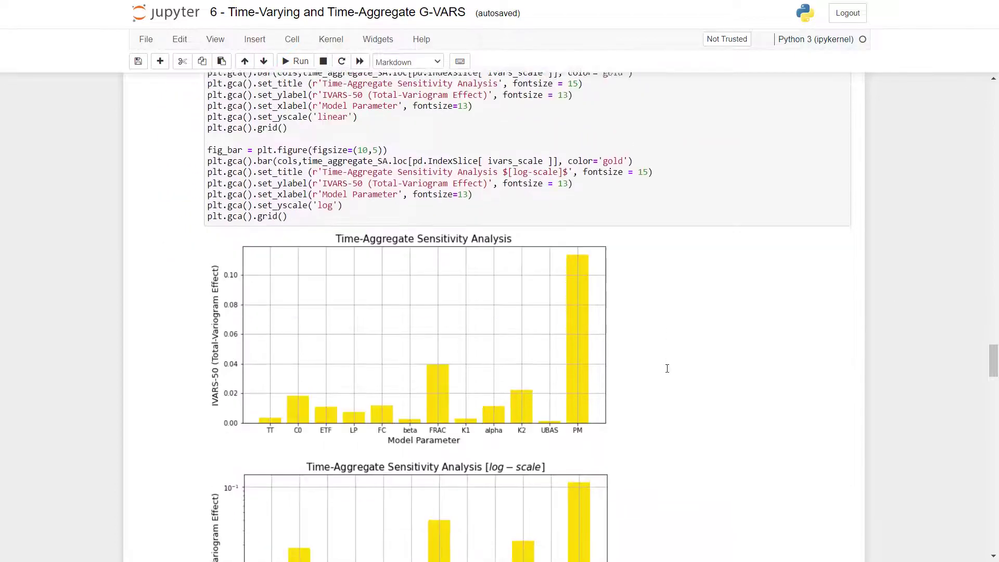
pyautogui.scroll(-2, 669, 373)
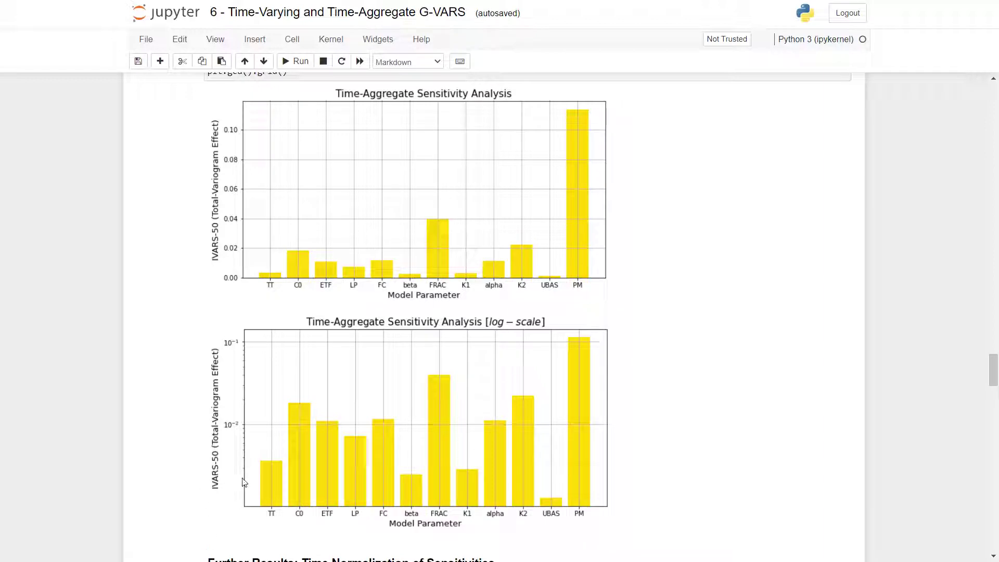
# Examine the time-normalization explanation, the normalized GGSM table and the normalized TT, ETF, PM and K2 time series, comparing it with the non-normalized plot.
pyautogui.scroll(-4, 470, 511)
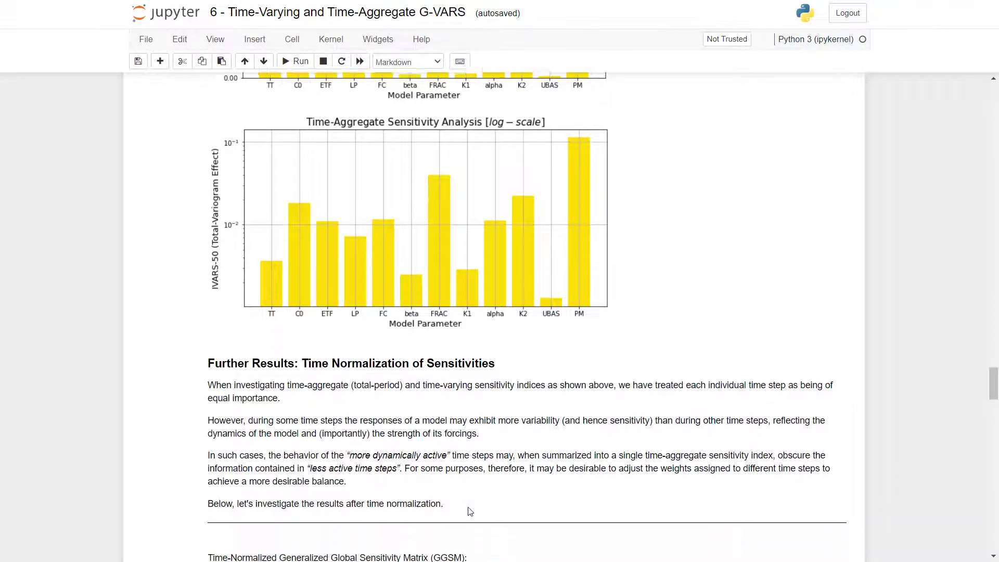
pyautogui.scroll(-3, 470, 511)
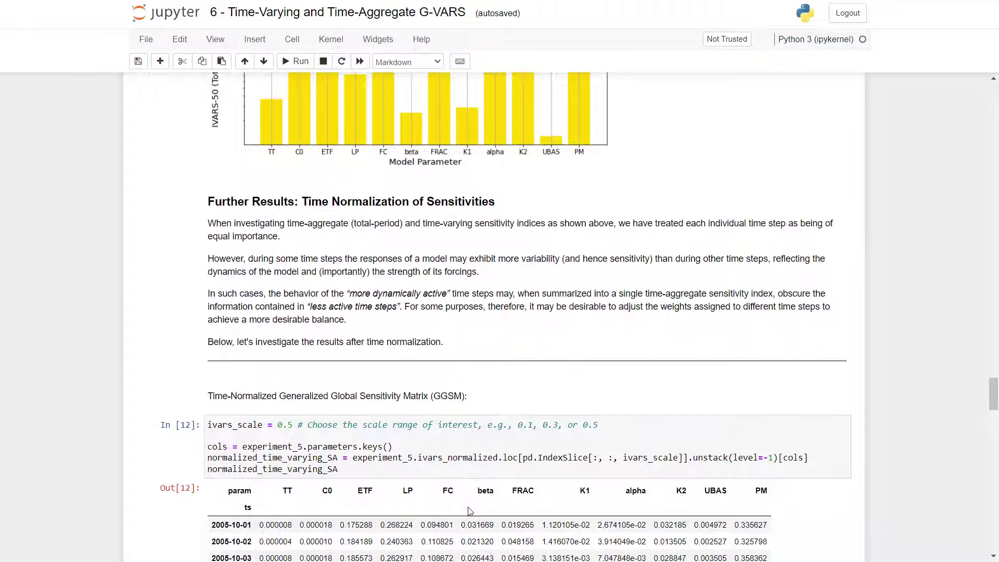
pyautogui.scroll(-1, 470, 512)
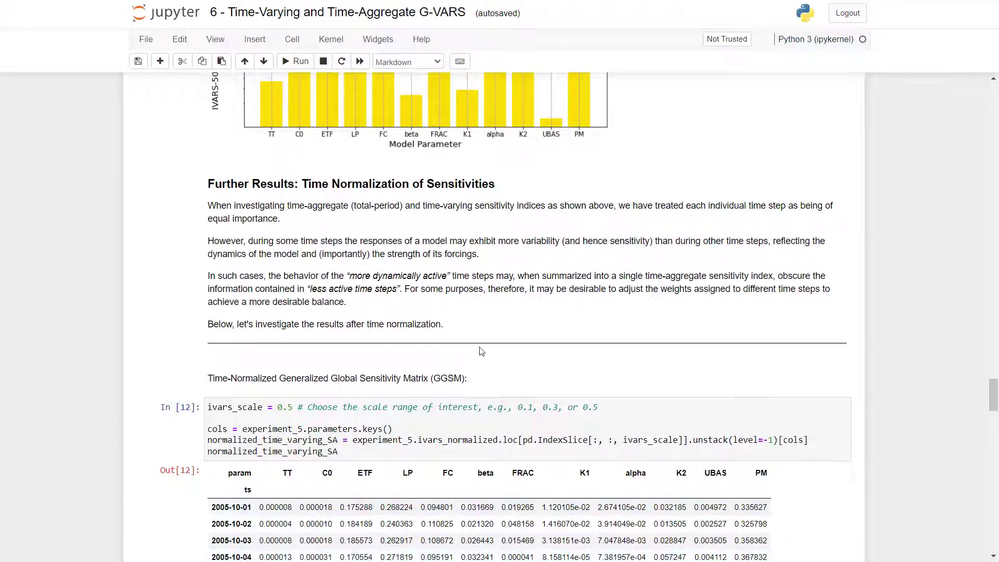
pyautogui.scroll(-2, 525, 417)
pyautogui.scroll(-3, 525, 417)
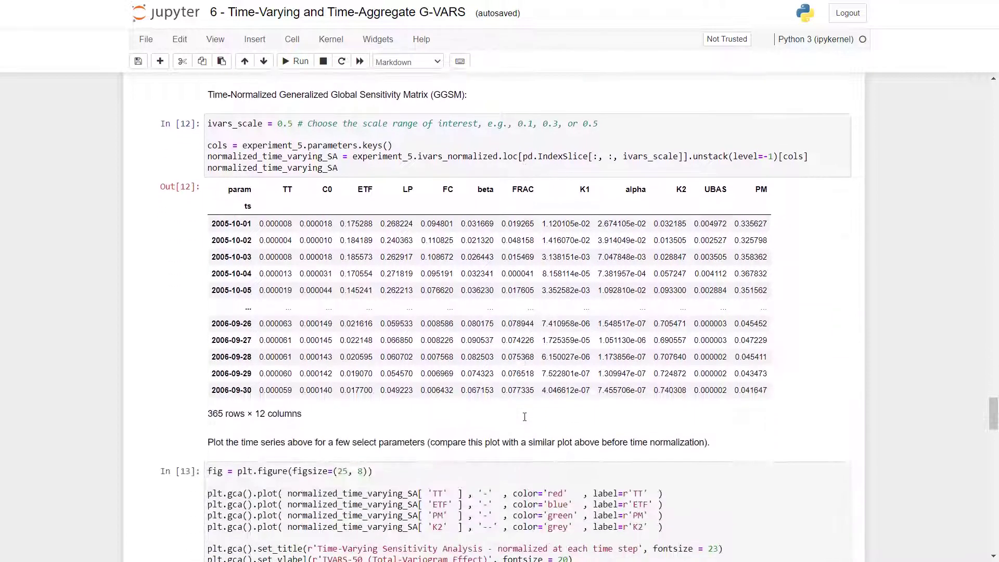
pyautogui.scroll(-5, 551, 465)
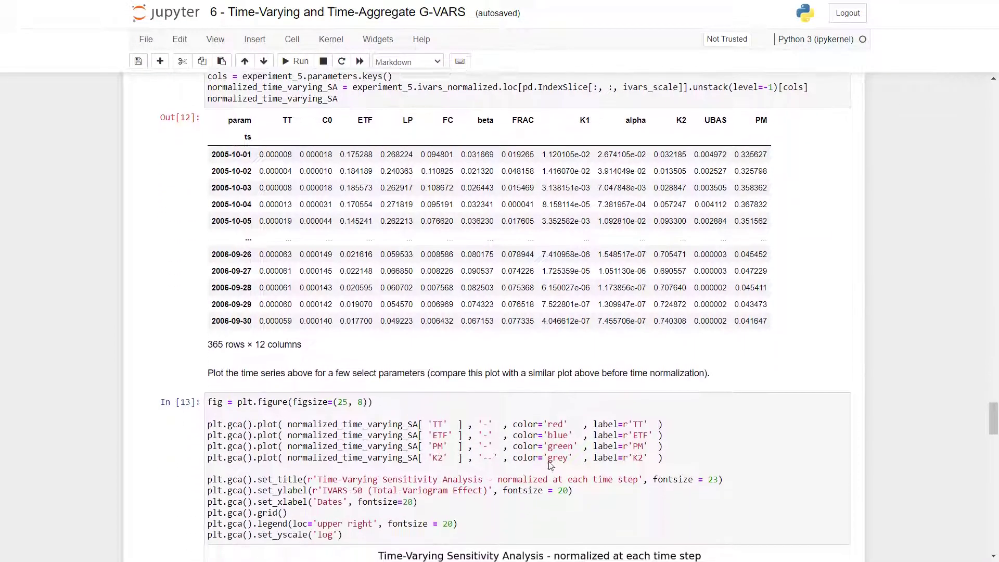
pyautogui.scroll(-3, 551, 465)
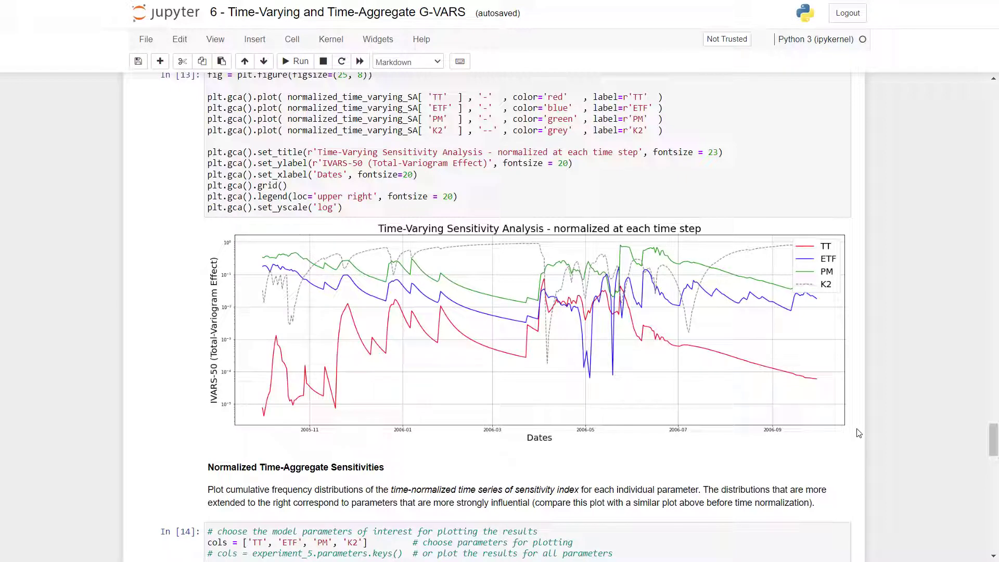
pyautogui.scroll(15, 858, 433)
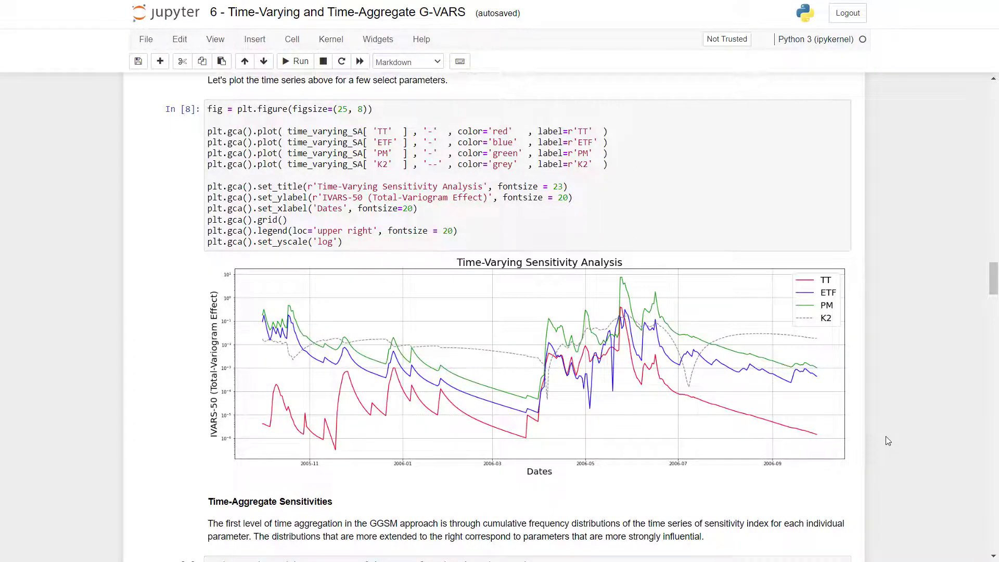
# Examine the normalized time-aggregate sensitivities, including the cumulative frequency plot, the IVARS table for all scale ranges and the linear and log-scale bar charts.
pyautogui.scroll(-15, 888, 441)
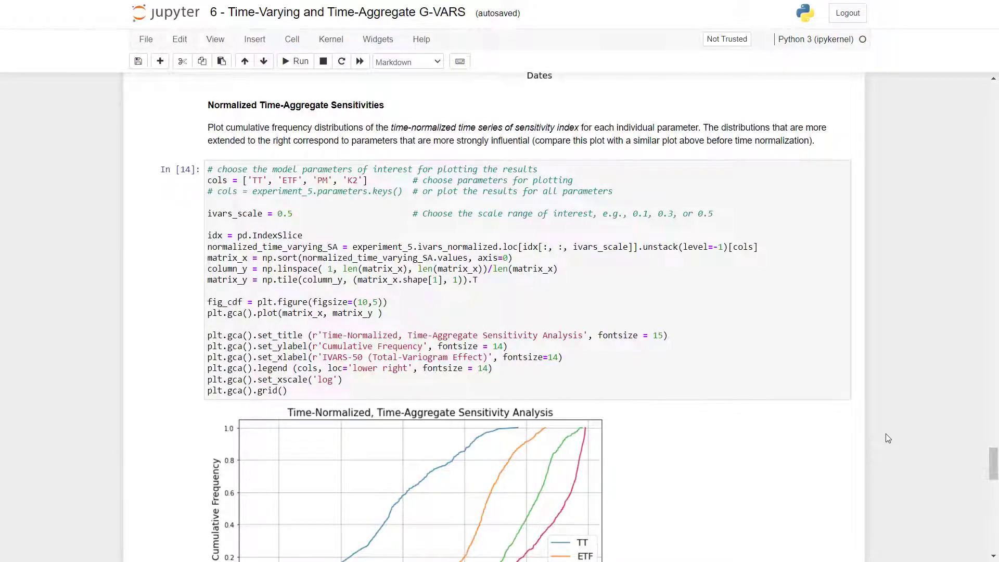
pyautogui.scroll(-1, 886, 432)
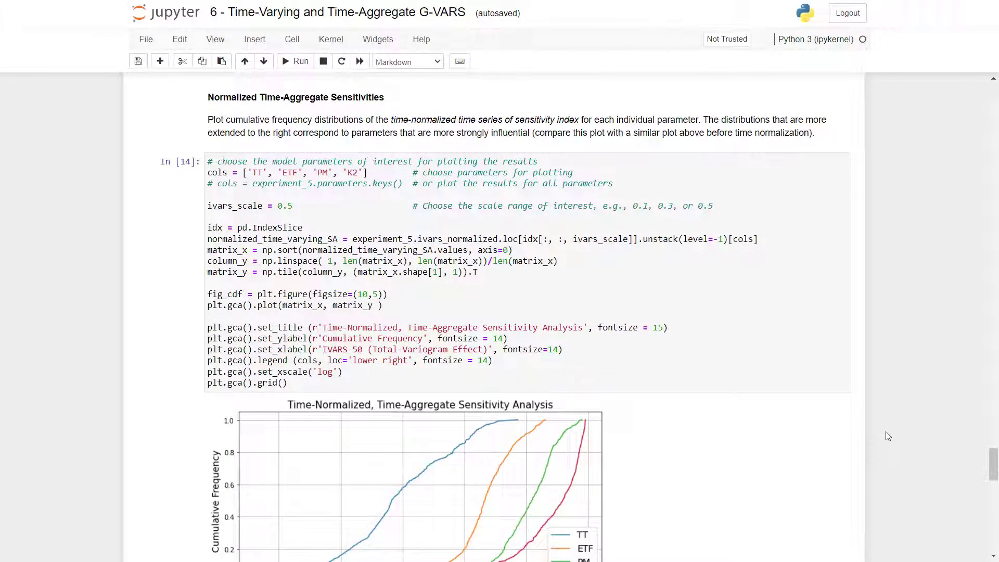
pyautogui.scroll(-2, 737, 403)
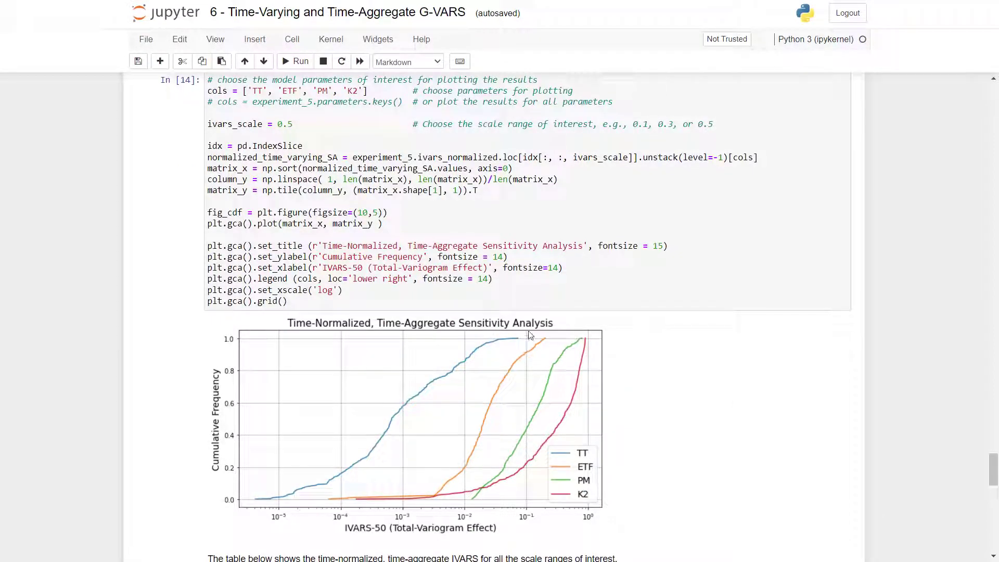
pyautogui.scroll(-1, 638, 457)
pyautogui.scroll(-8, 638, 457)
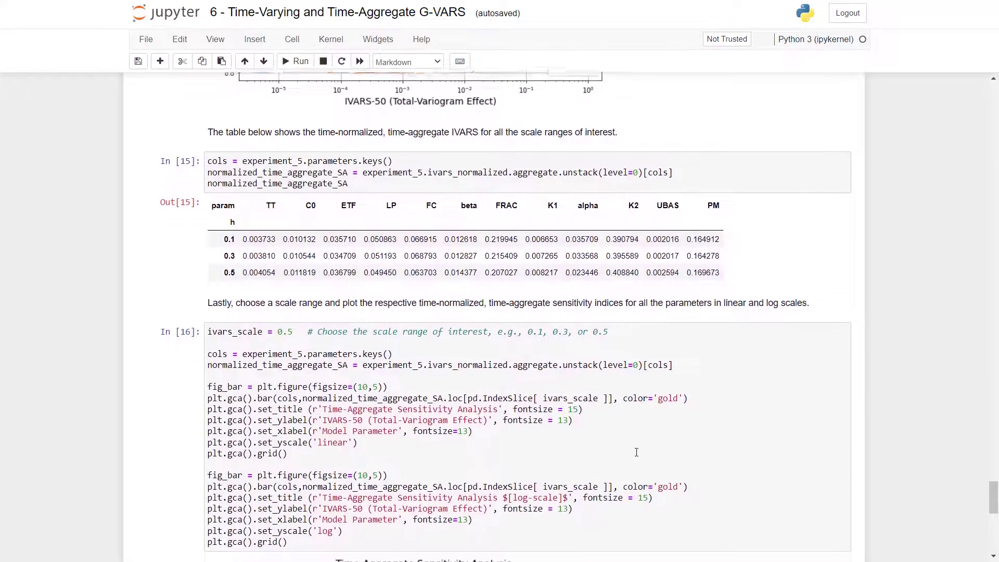
pyautogui.scroll(-1, 637, 453)
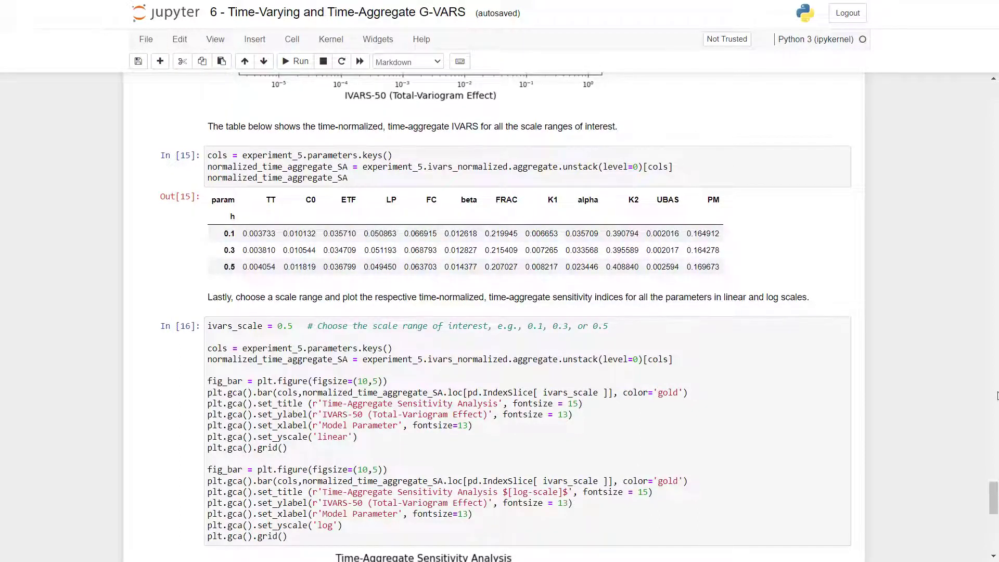
pyautogui.scroll(-1, 980, 415)
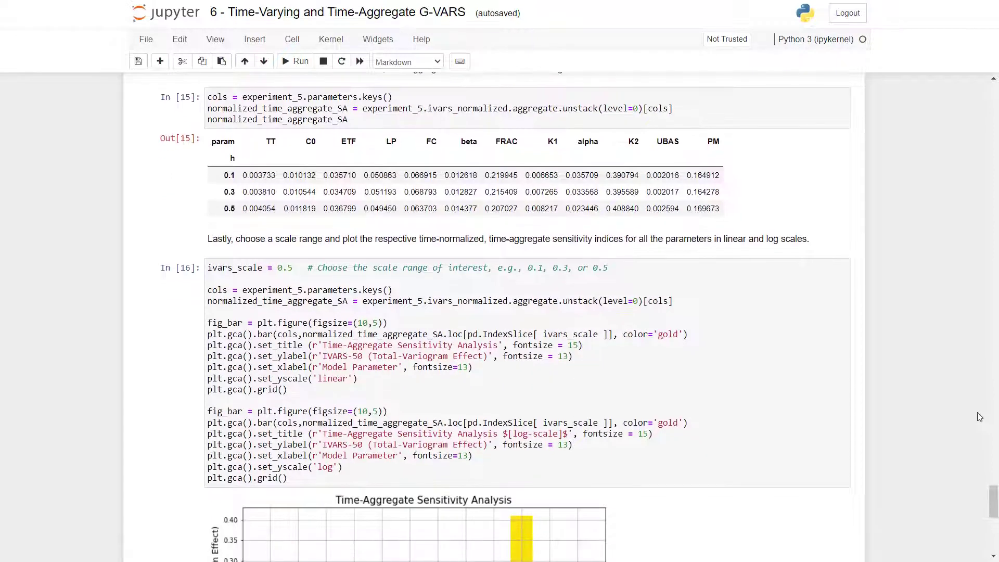
pyautogui.scroll(-3, 980, 416)
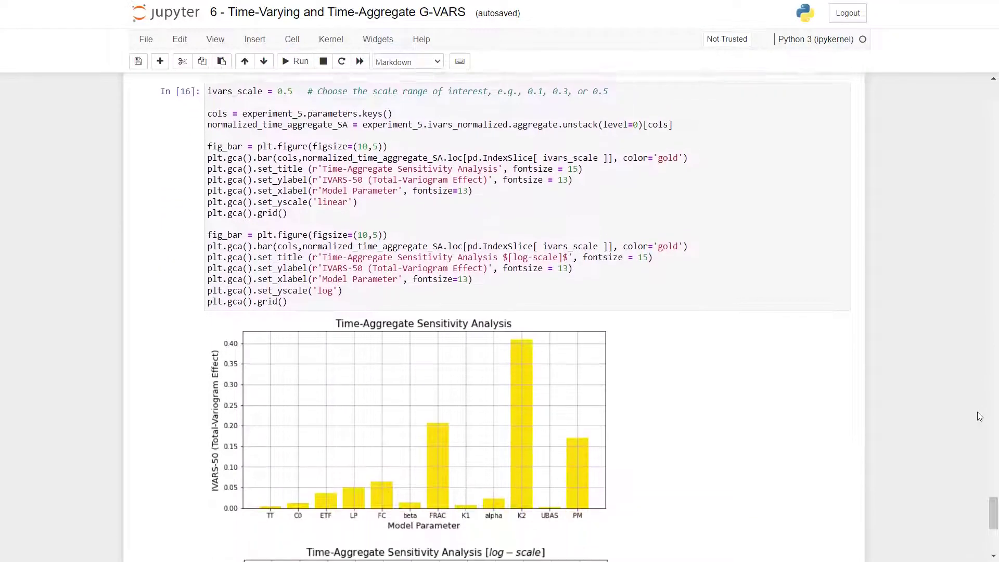
pyautogui.scroll(-4, 980, 416)
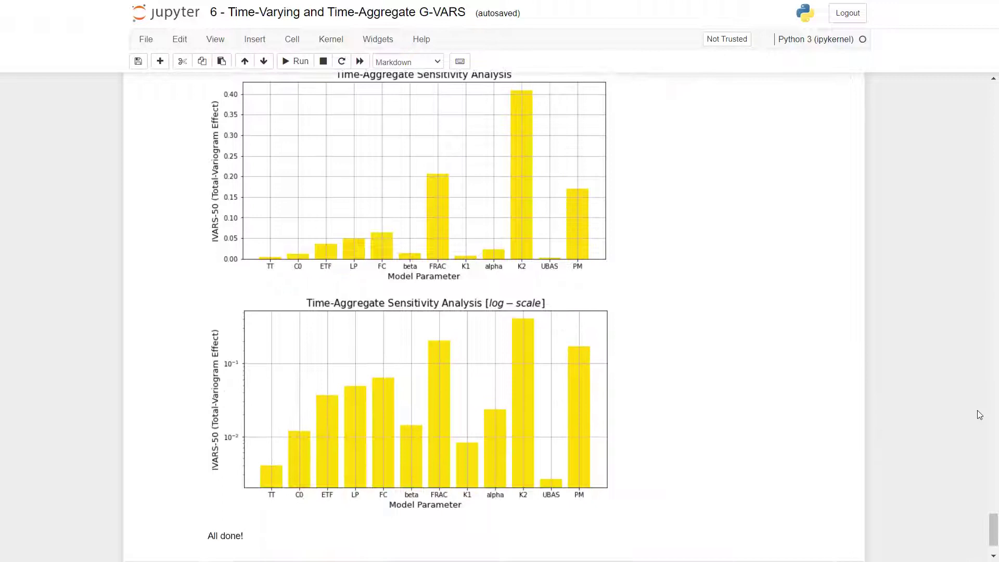
pyautogui.scroll(1, 980, 415)
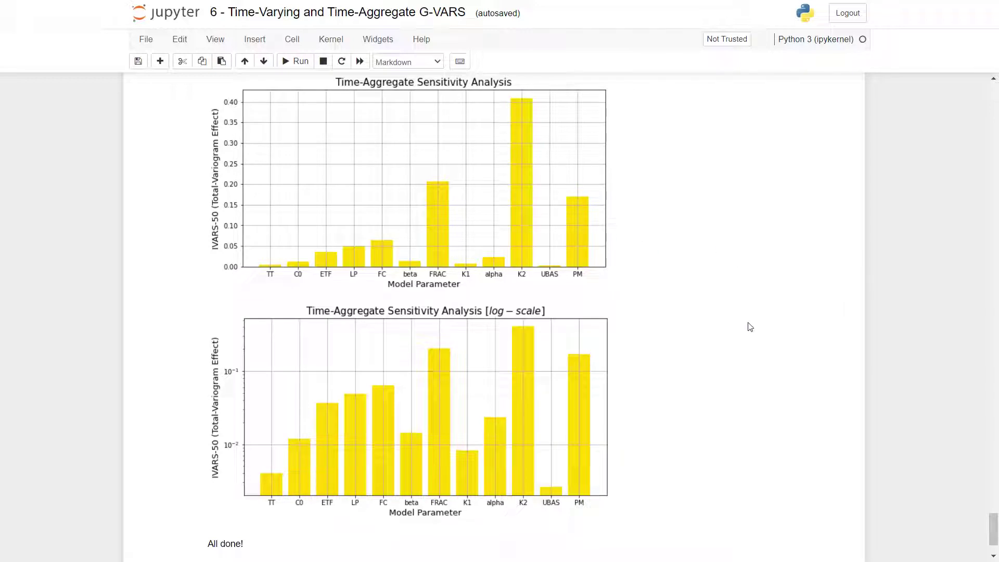
pyautogui.scroll(-2, 751, 325)
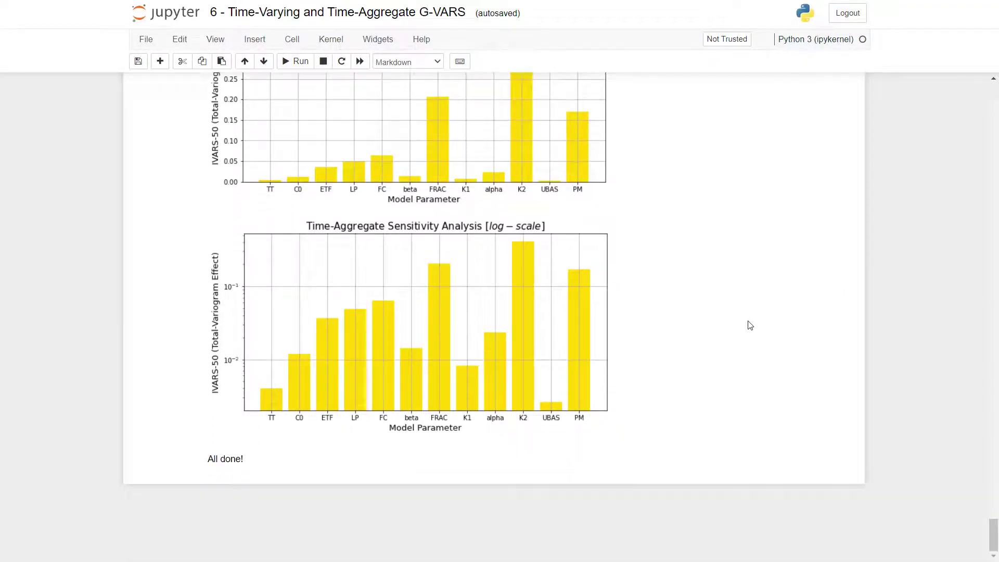